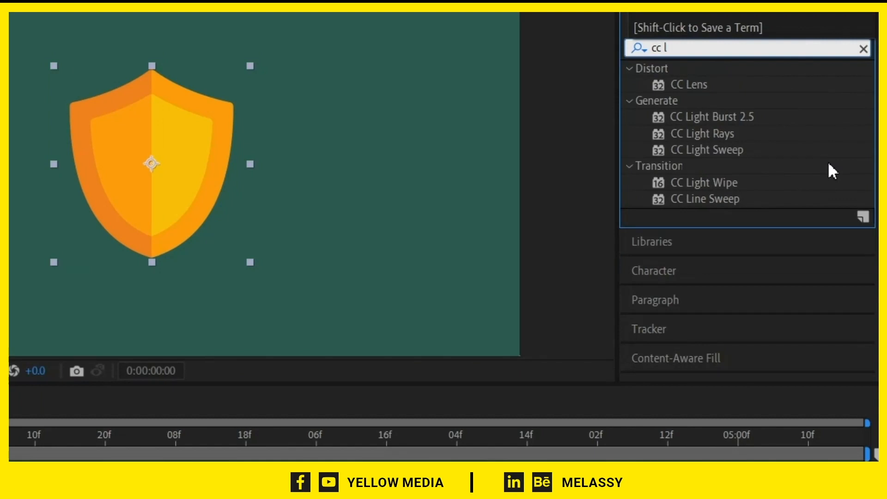
Step: Find the CC Light Sweep effect and apply it to the defence.png layer
type("g")
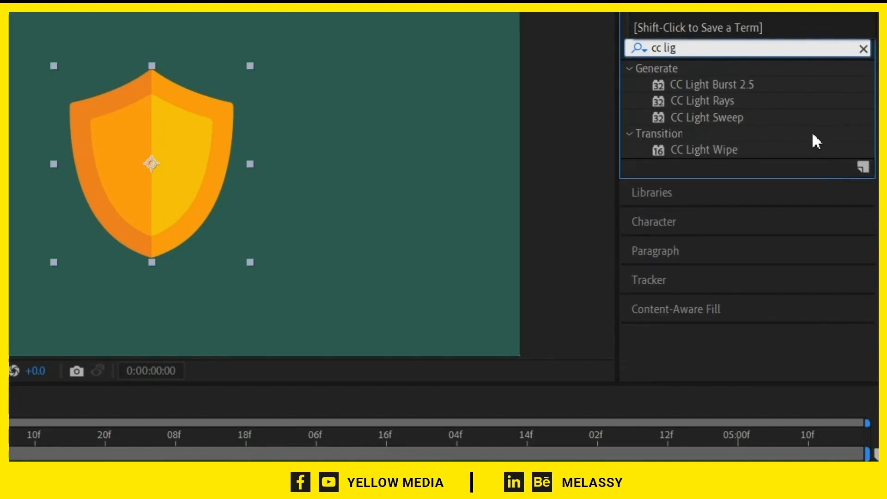
left_click(735, 119)
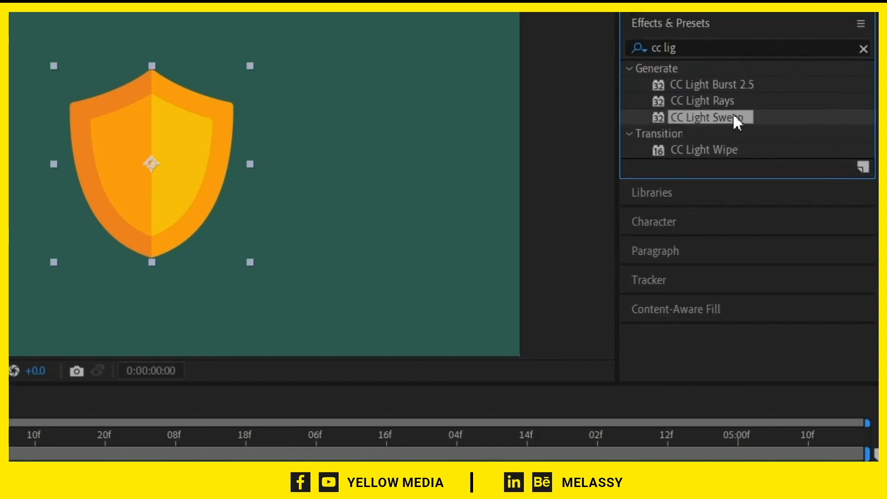
double_click(736, 119)
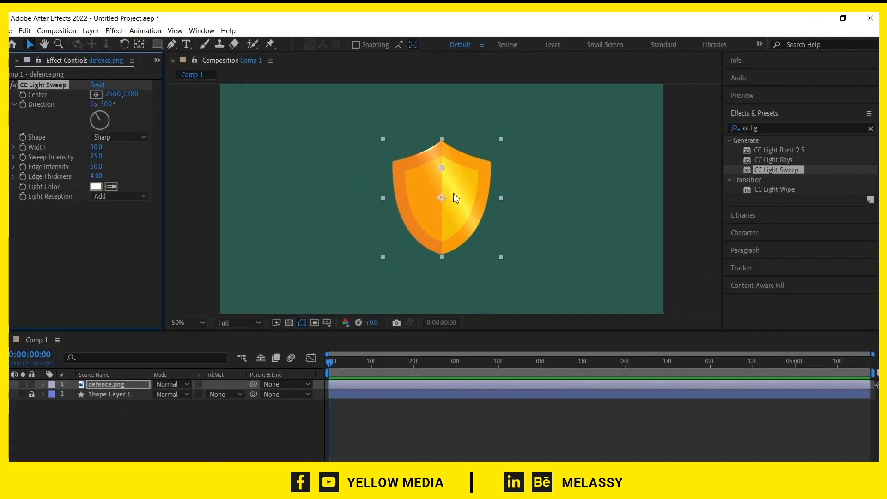
left_click(510, 221)
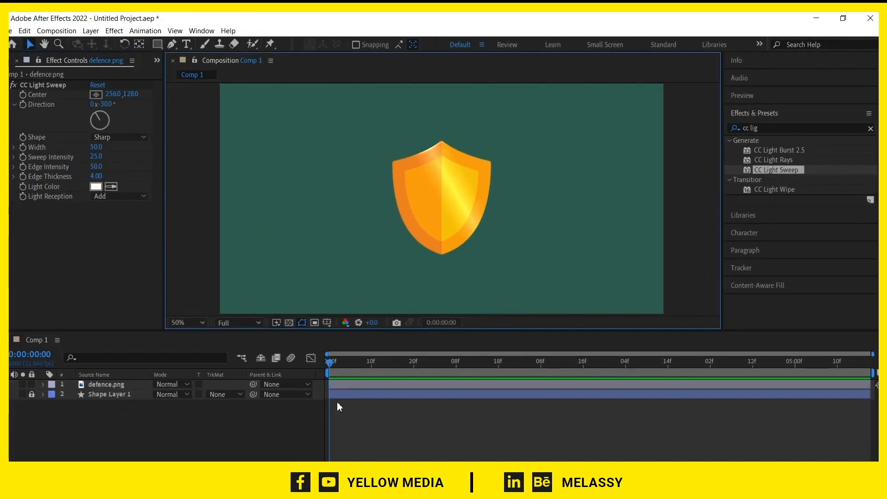
Step: Keyframe the sweep's Center at frame 0, and at frame 10 move it off the shield's lower left to about -58, 382
left_click(23, 100)
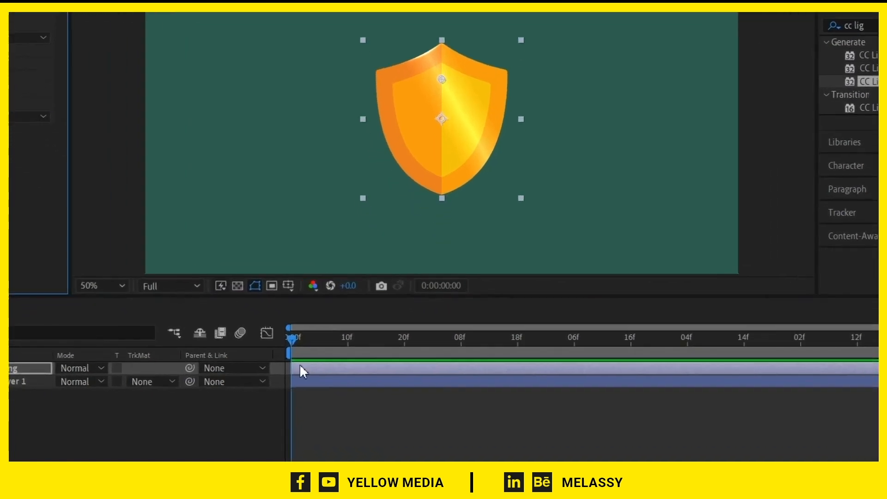
key("u")
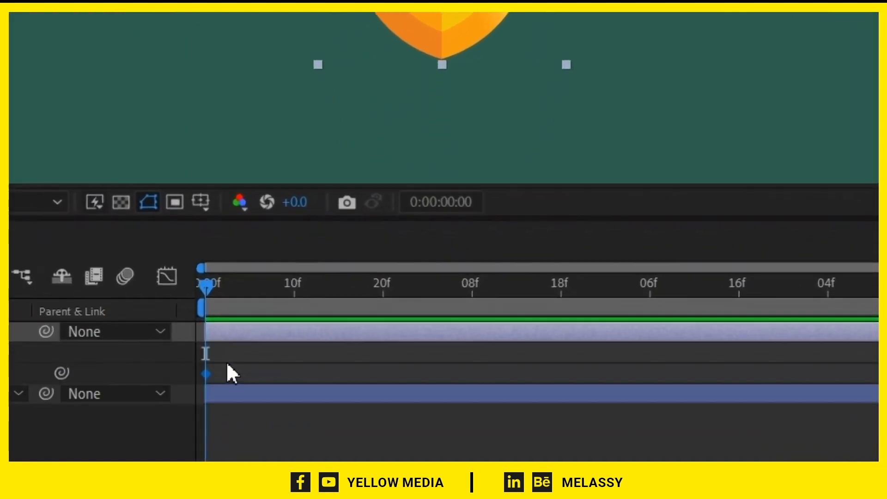
left_click_drag(210, 286, 291, 296)
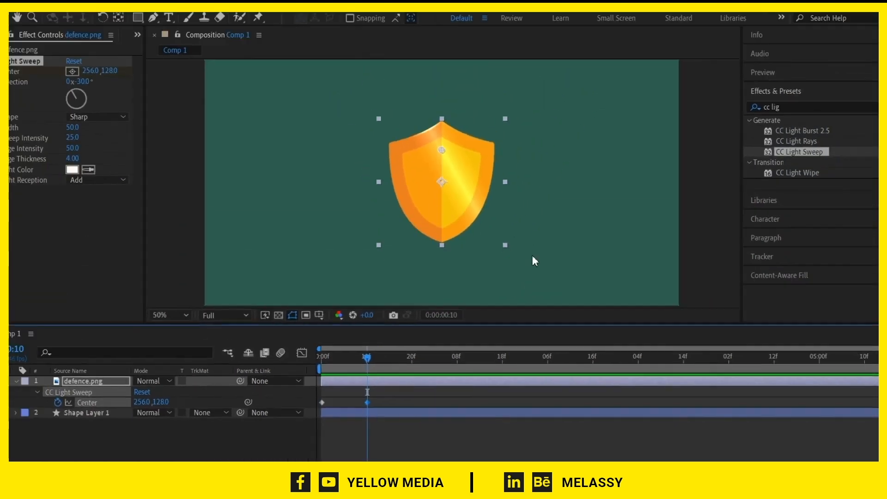
left_click_drag(443, 173, 378, 225)
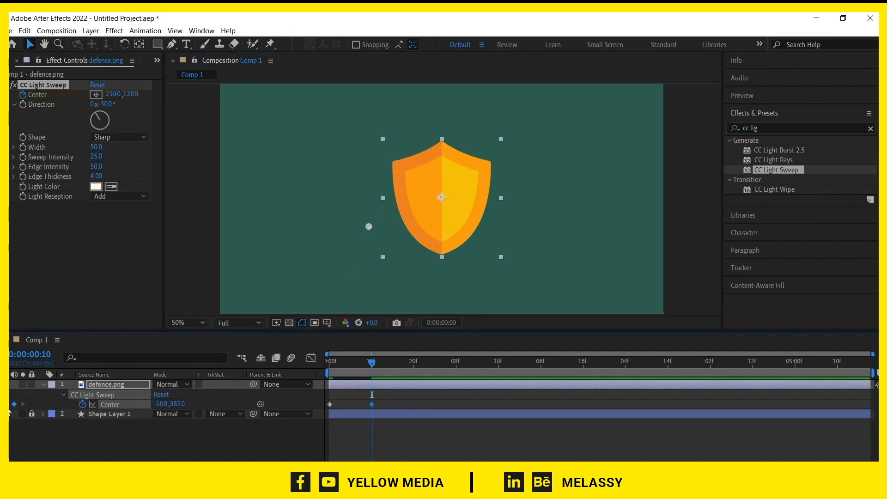
Step: At frame 0, move the sweep's Center to the shield's upper right at about 506, 2 and preview the animation
key("Home")
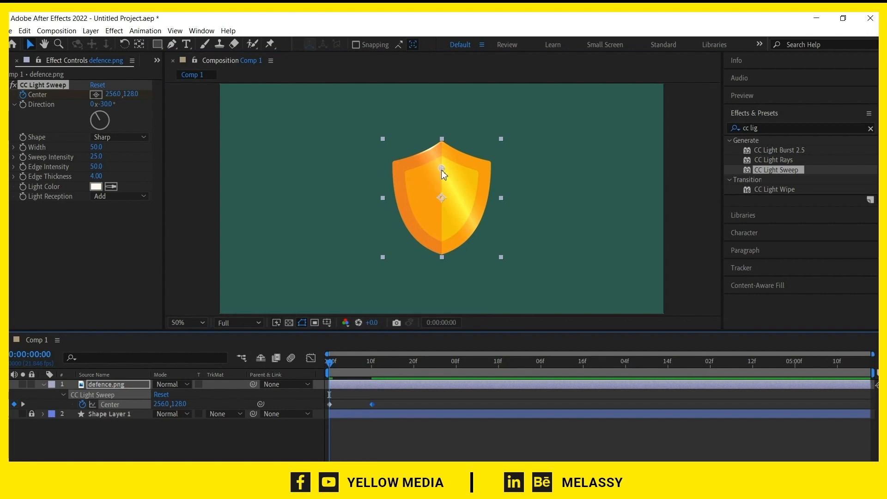
left_click_drag(443, 168, 482, 150)
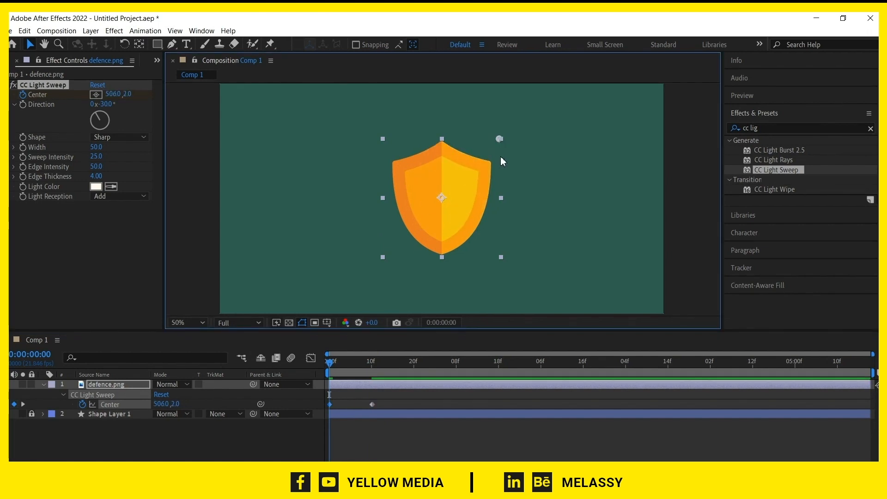
key("space")
key("space")
Step: Slow the sweep by moving the second Center keyframe to frame 20 and preview the result
left_click_drag(372, 404, 427, 407)
key("space")
left_click(400, 434)
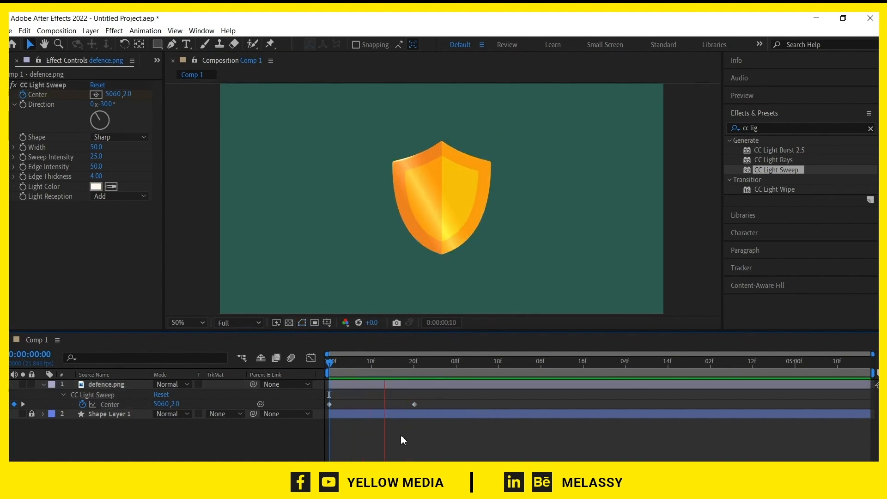
Step: Try a different Direction angle for the light sweep with the reflection on the shield, and scrub through the animation
left_click_drag(331, 363, 385, 370)
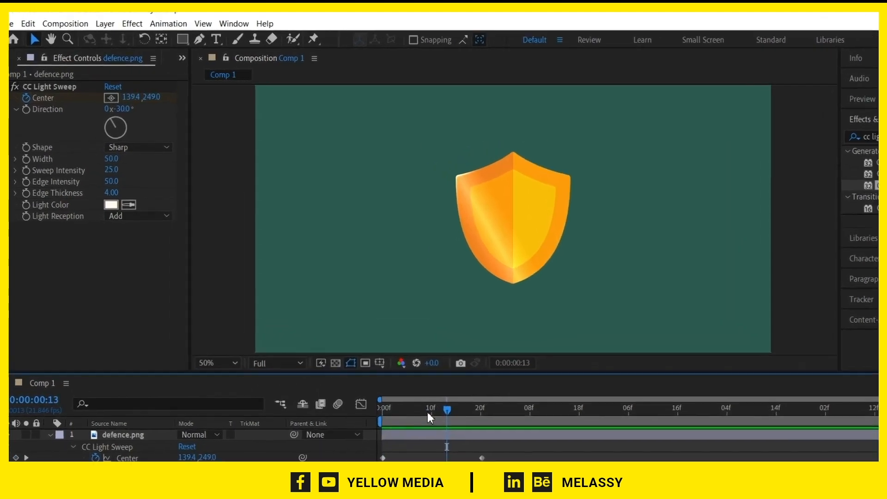
left_click(368, 365)
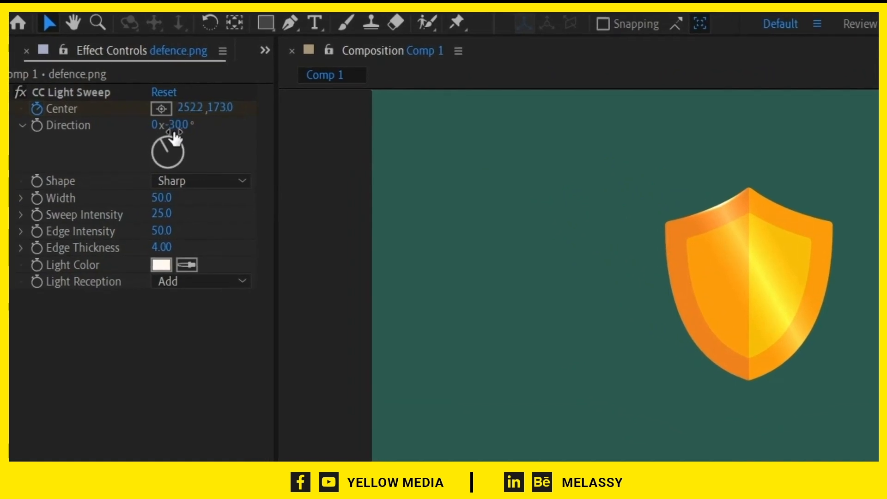
left_click_drag(176, 124, 190, 167)
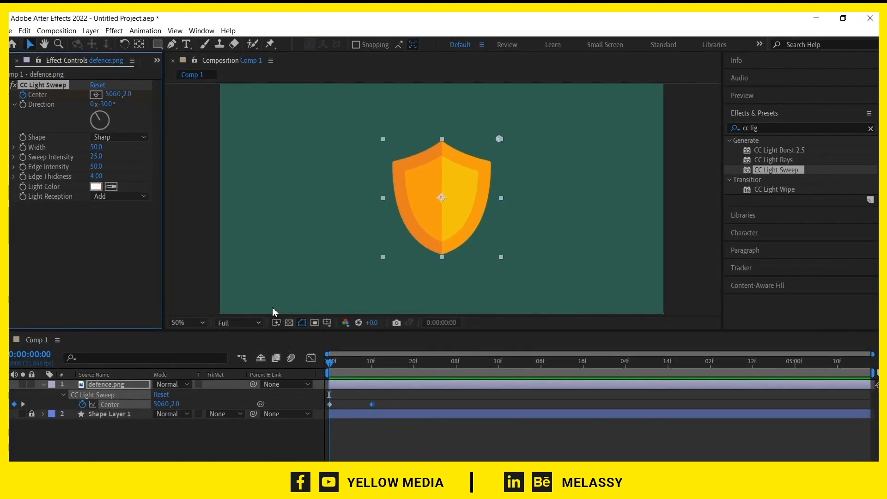
left_click(287, 293)
left_click(338, 362)
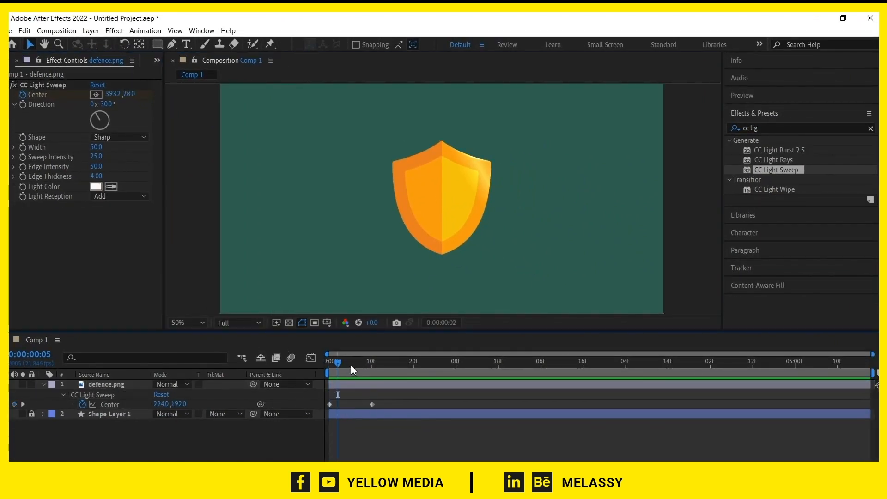
left_click_drag(351, 364, 355, 364)
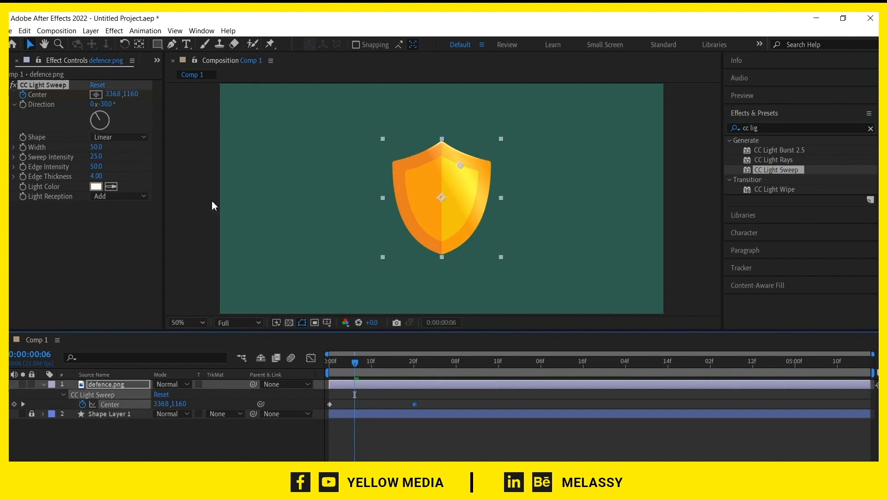
Step: Compare the light sweep's Smooth and Sharp shapes on the shield at frame 6
left_click(136, 137)
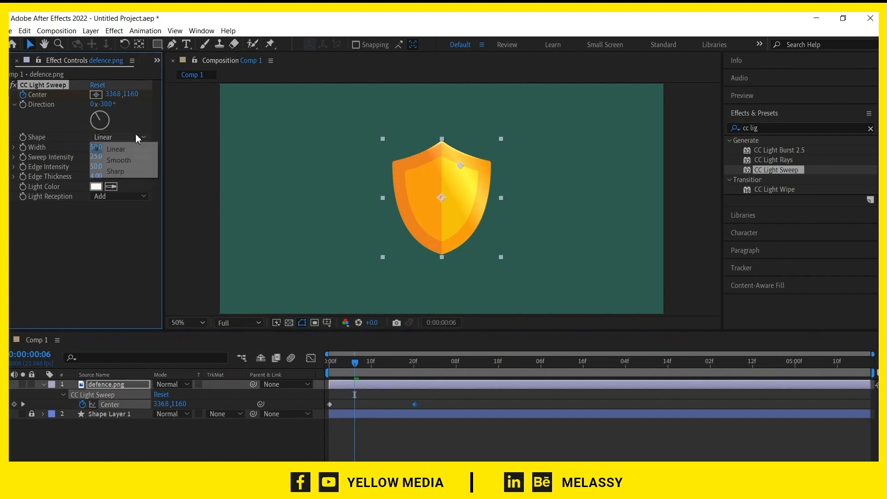
left_click(138, 159)
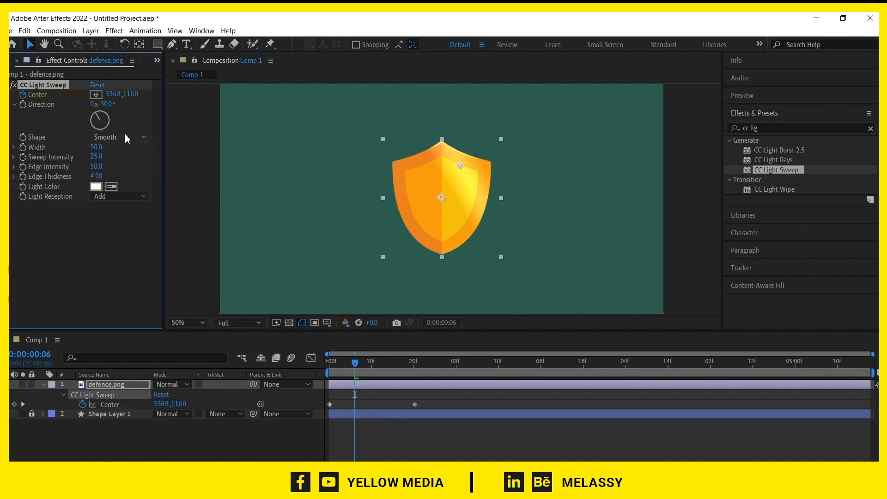
left_click(127, 137)
left_click(127, 175)
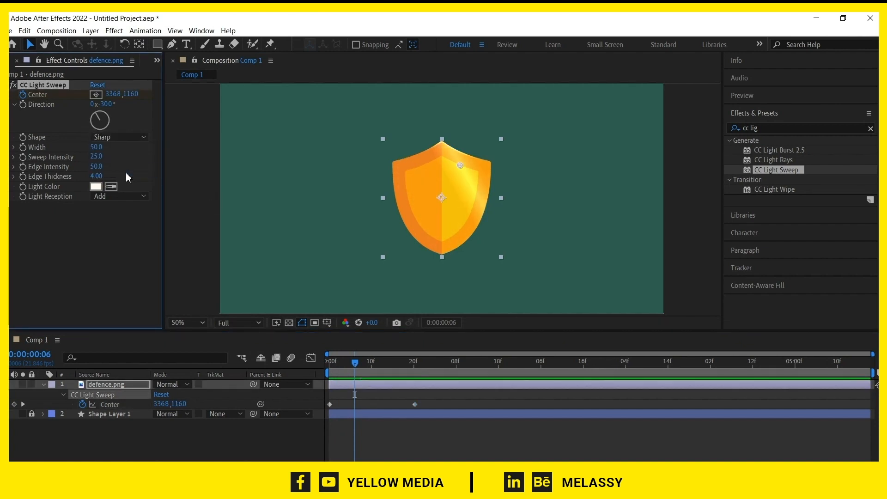
Step: End the work area at frame 20 so that only the sweep animation plays in the preview
key("space")
left_click(414, 365)
key("n")
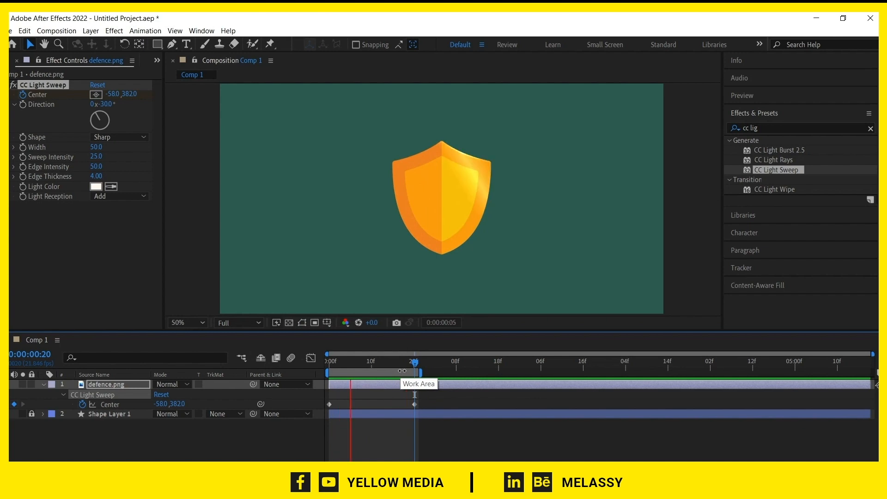
Step: Try the Smooth shape for the light sweep and preview the animation
left_click(111, 138)
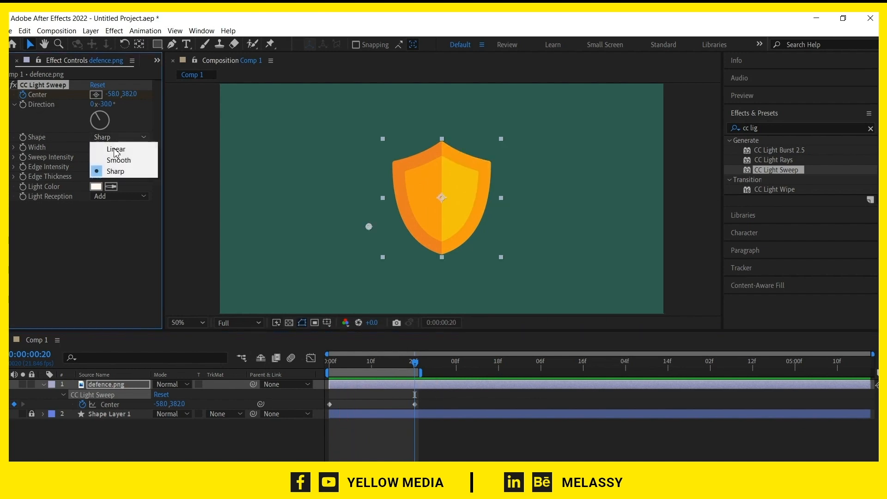
left_click(121, 171)
left_click(128, 138)
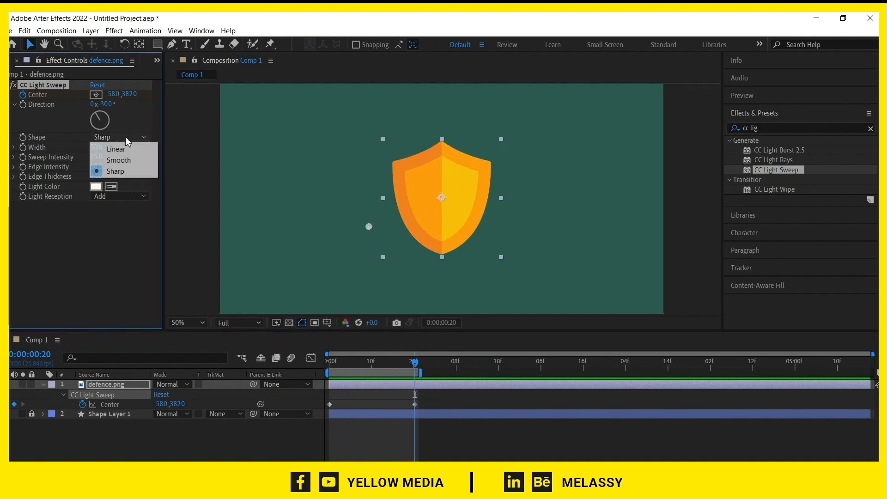
left_click(118, 159)
key("space")
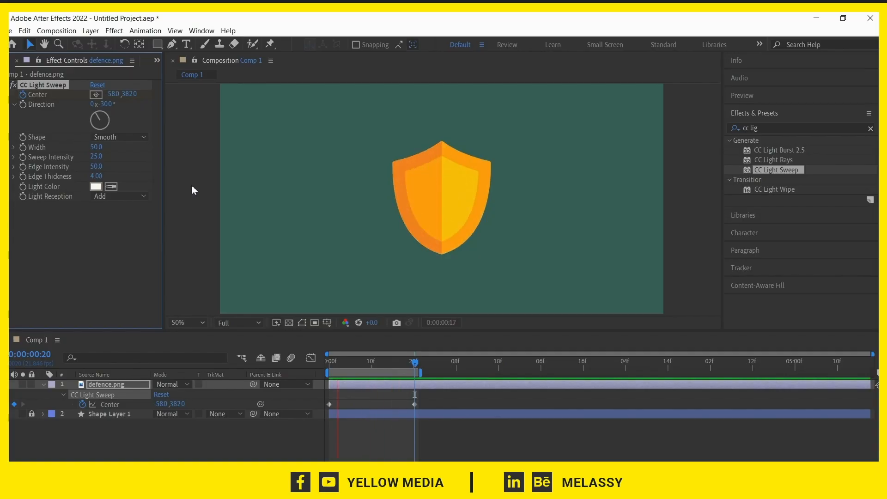
Step: Try the Linear shape for the light sweep and preview the animation
left_click(135, 138)
left_click(138, 147)
key("space")
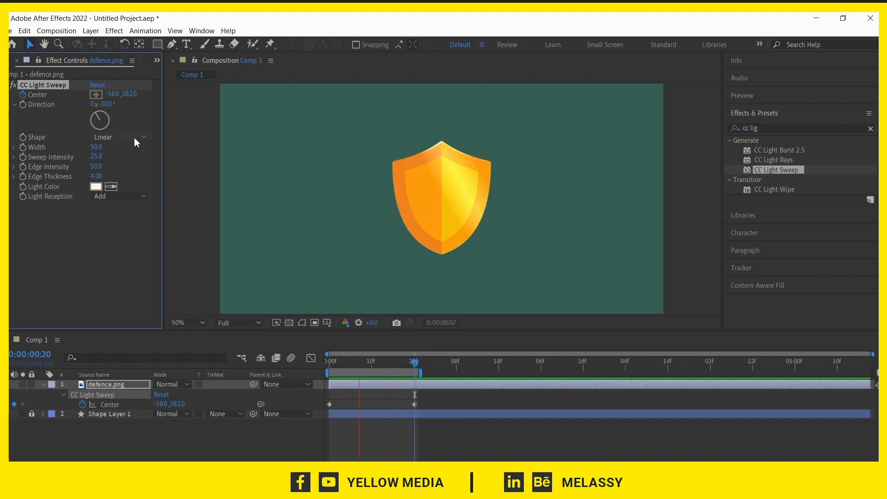
Step: Set the light sweep's Shape to Sharp and place the playhead at frame 9
left_click(137, 139)
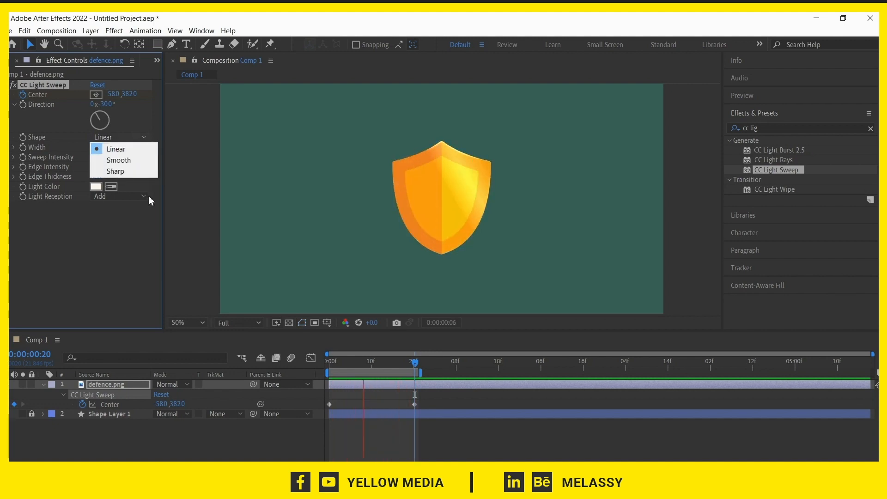
left_click(115, 171)
left_click(356, 367)
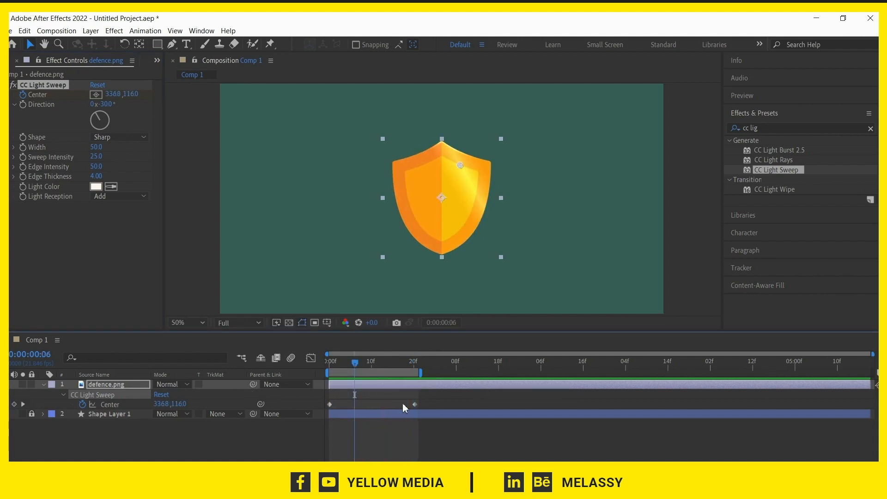
left_click(367, 364)
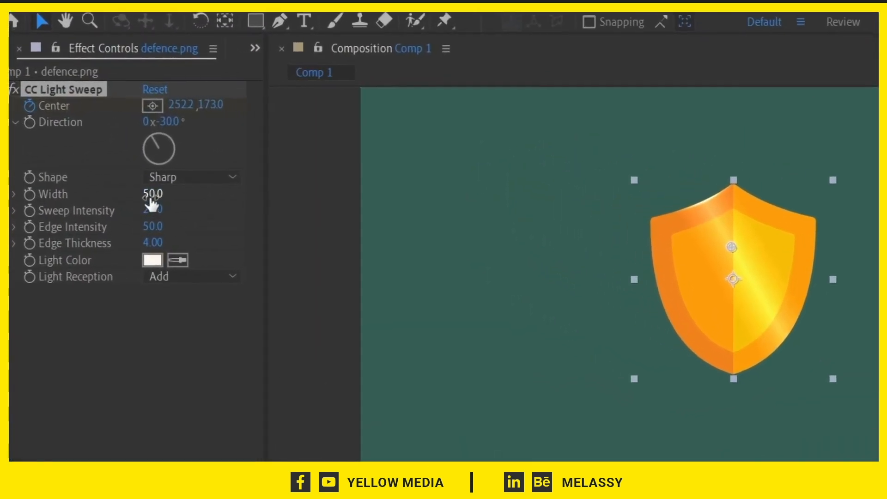
Step: Try a light sweep Width of 135 in a preview, and undo the change
left_click_drag(152, 193, 255, 212)
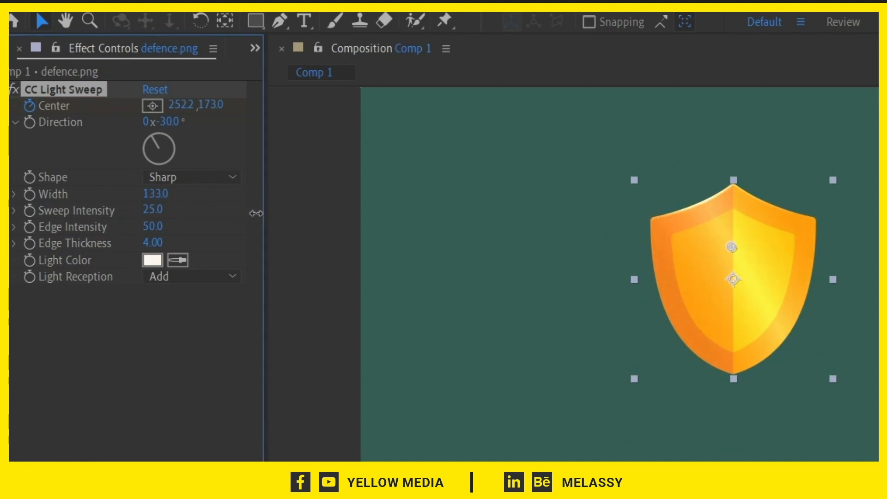
key("space")
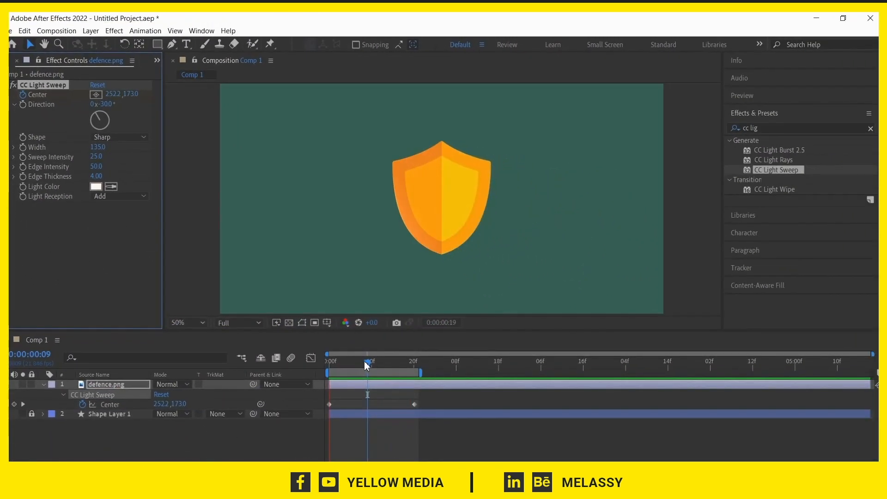
key("space")
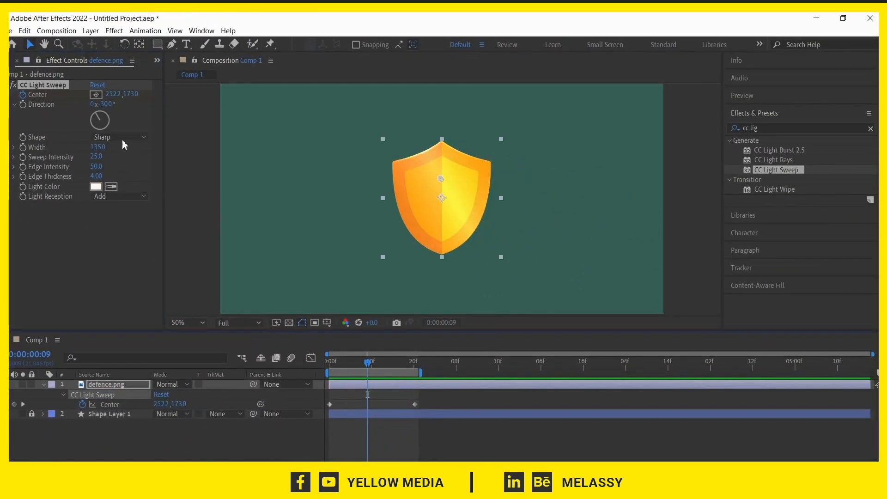
key("ctrl+z")
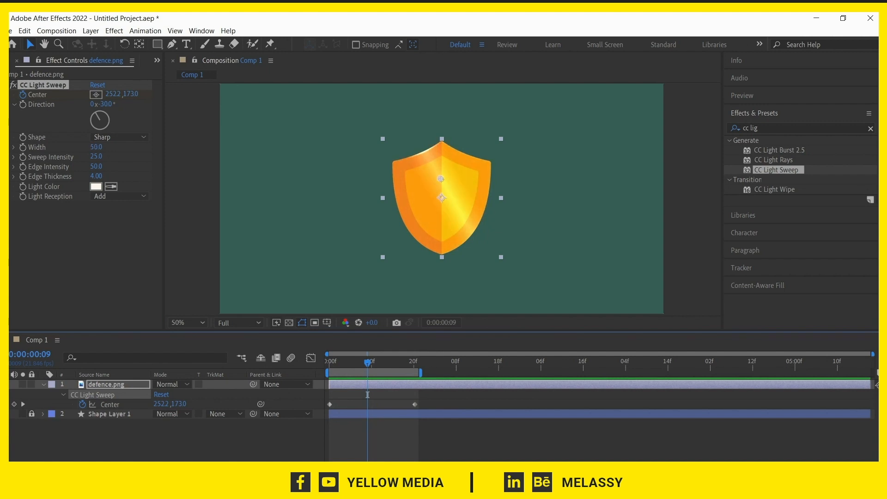
Step: Try a Sweep Intensity of 59 for the light sweep and preview the animation
left_click_drag(97, 157, 186, 166)
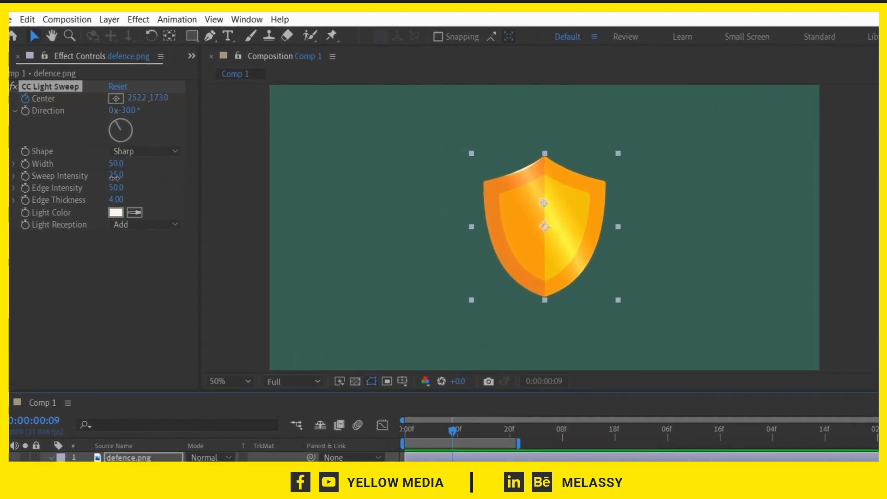
left_click_drag(277, 212, 205, 207)
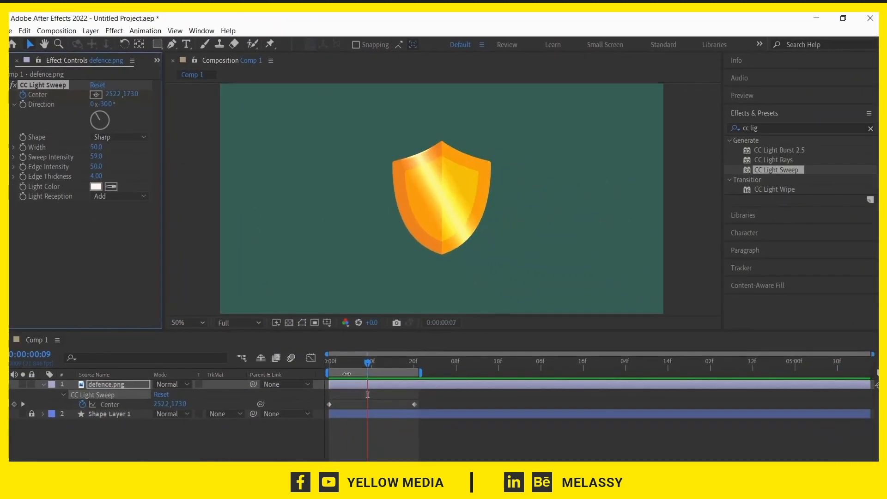
left_click(367, 363)
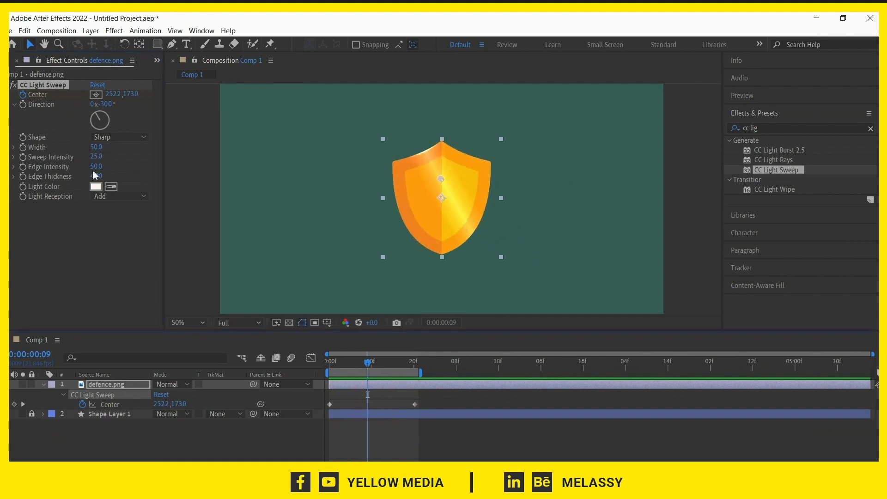
Step: Try raised Edge Intensity values up to 500 for the light sweep, preview the animation at 306, and undo the change
left_click_drag(96, 166, 516, 157)
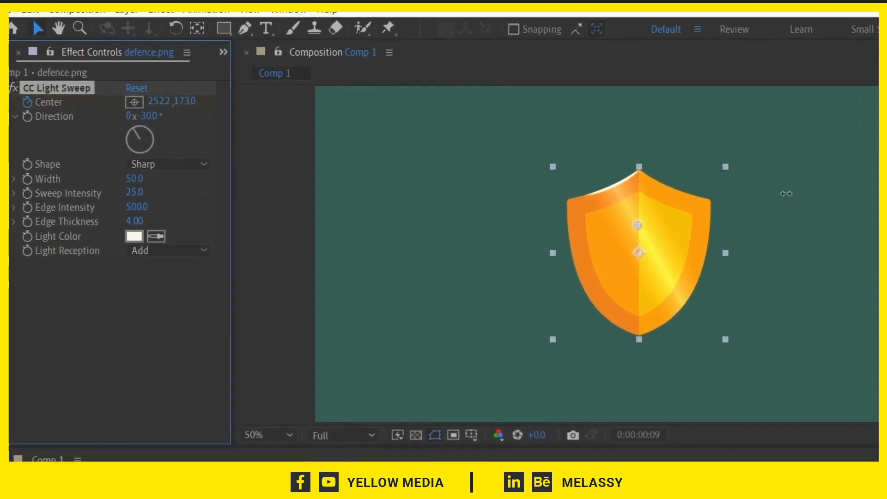
left_click_drag(403, 317, 666, 294)
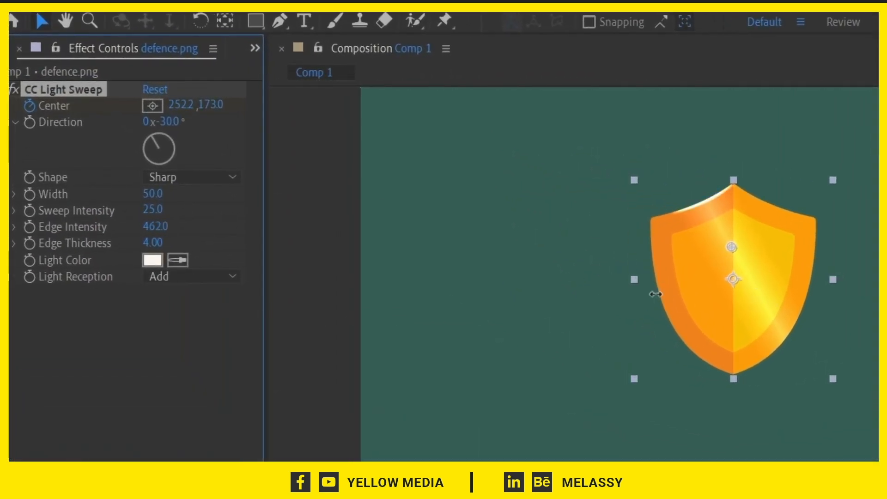
left_click_drag(493, 292, 499, 292)
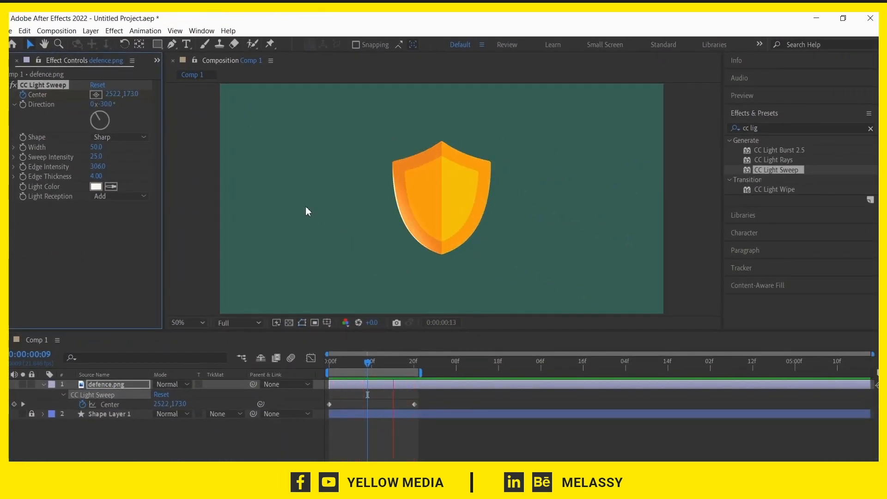
key("space")
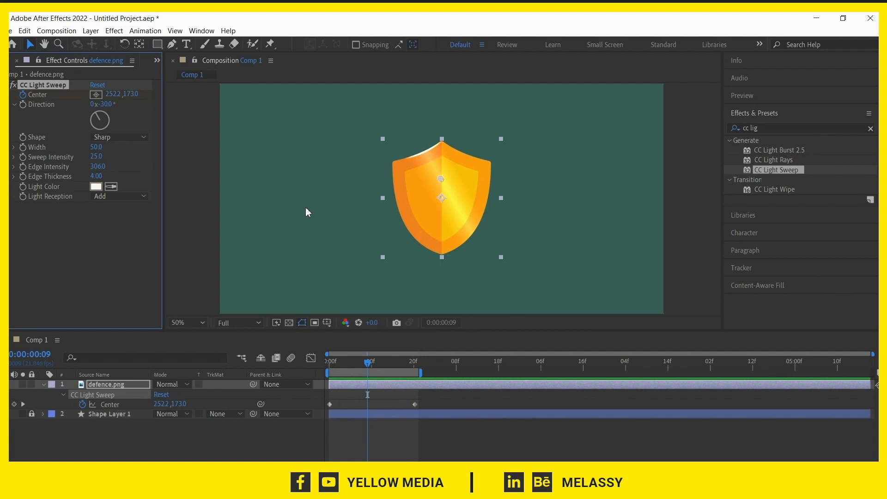
key("ctrl+z")
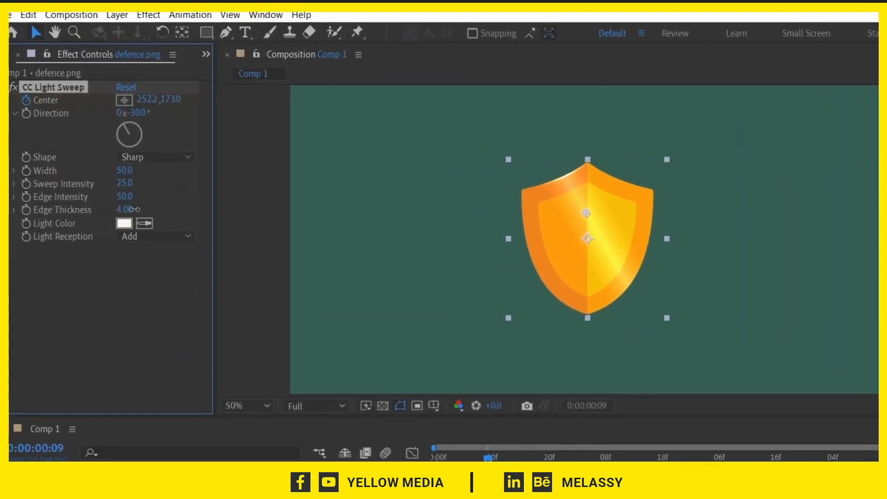
Step: Try an Edge Thickness of 20 for the light sweep in a preview, and undo the change
left_click_drag(158, 223, 514, 233)
left_click_drag(740, 269, 751, 278)
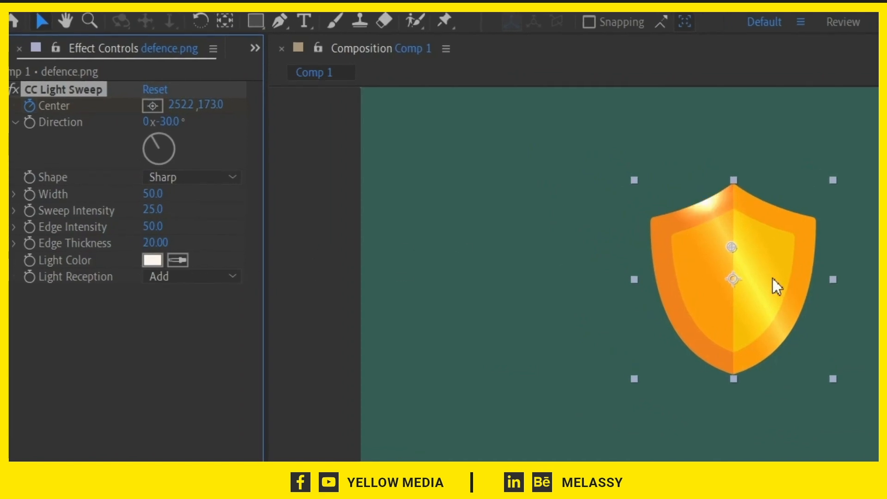
key("space")
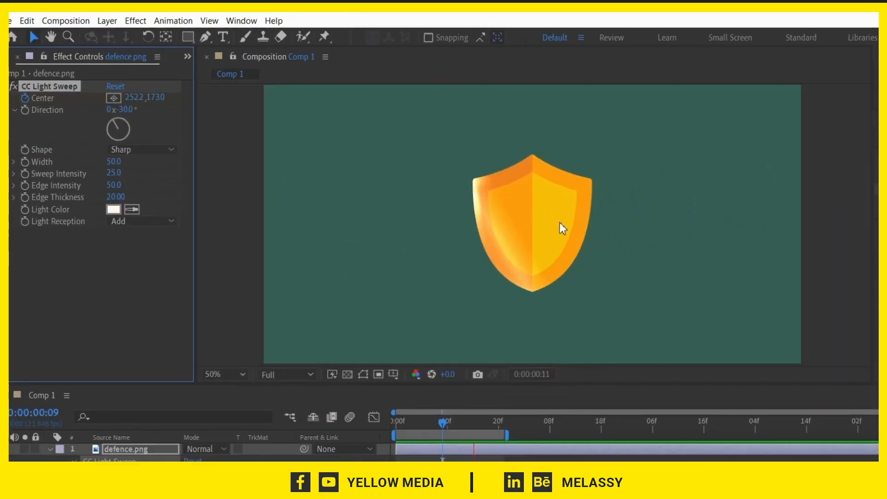
key("space")
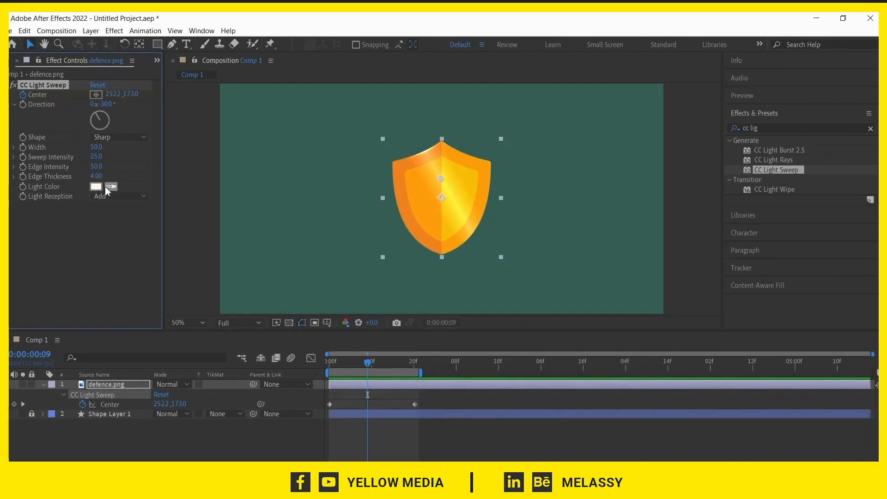
Step: Try different Light Color values for the sweep, including teal 00F6A2, black 000000 and purple 6F00EF
left_click(96, 186)
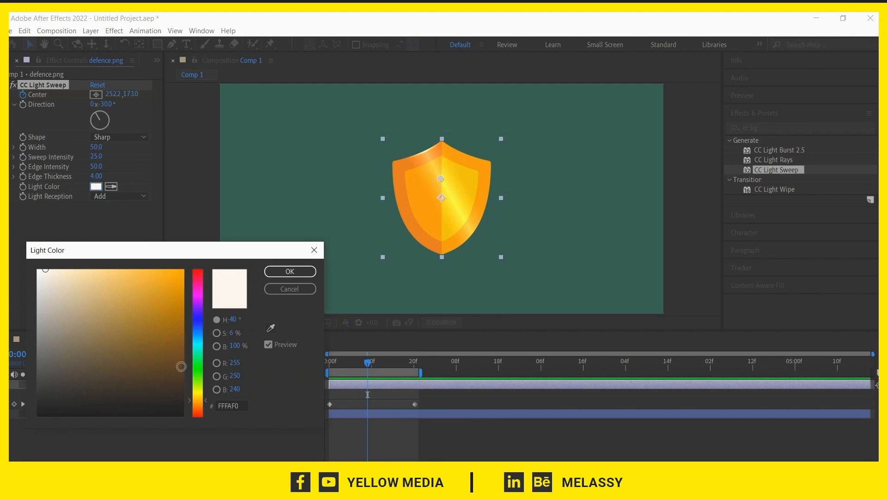
left_click_drag(203, 288, 200, 330)
mouse_move(178, 291)
left_mouse_down()
mouse_move(179, 276)
mouse_move(176, 355)
mouse_move(178, 277)
mouse_move(202, 264)
mouse_move(162, 411)
mouse_move(99, 339)
mouse_move(33, 398)
mouse_move(36, 416)
mouse_move(110, 411)
mouse_move(183, 329)
left_mouse_up()
left_click_drag(200, 272, 222, 374)
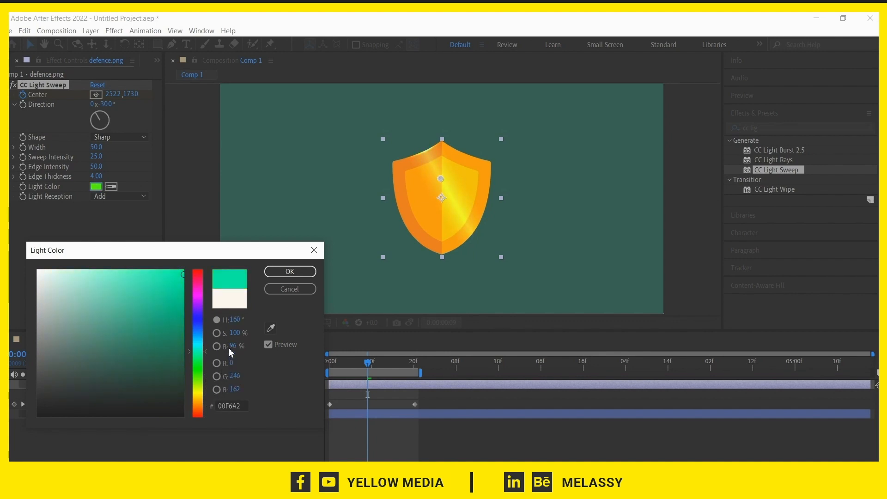
left_click(119, 308)
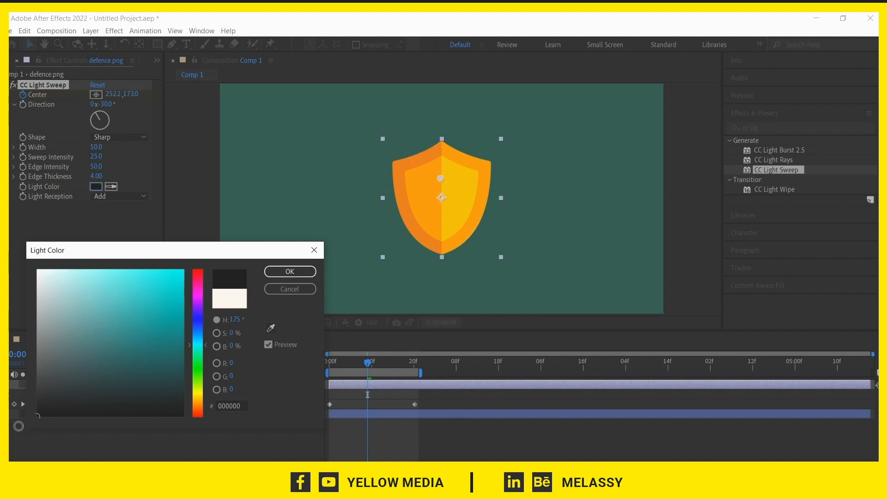
left_click_drag(115, 274, 119, 382)
left_click(177, 294)
left_click_drag(194, 341, 203, 312)
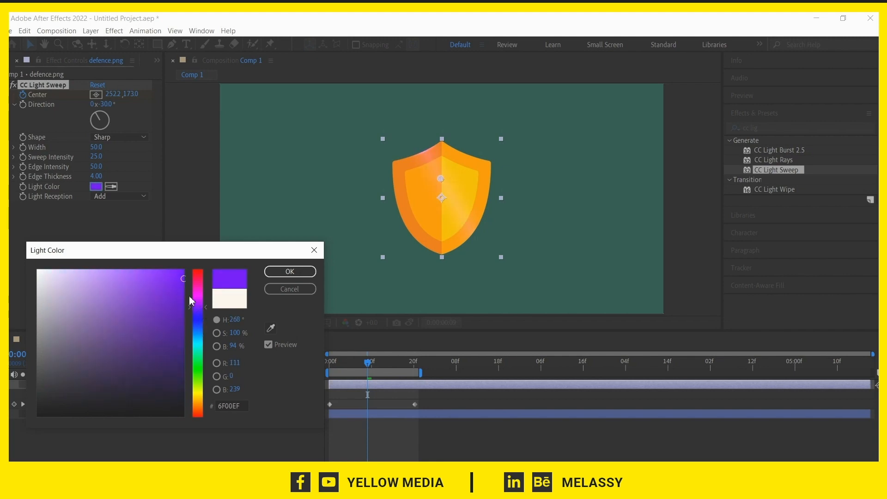